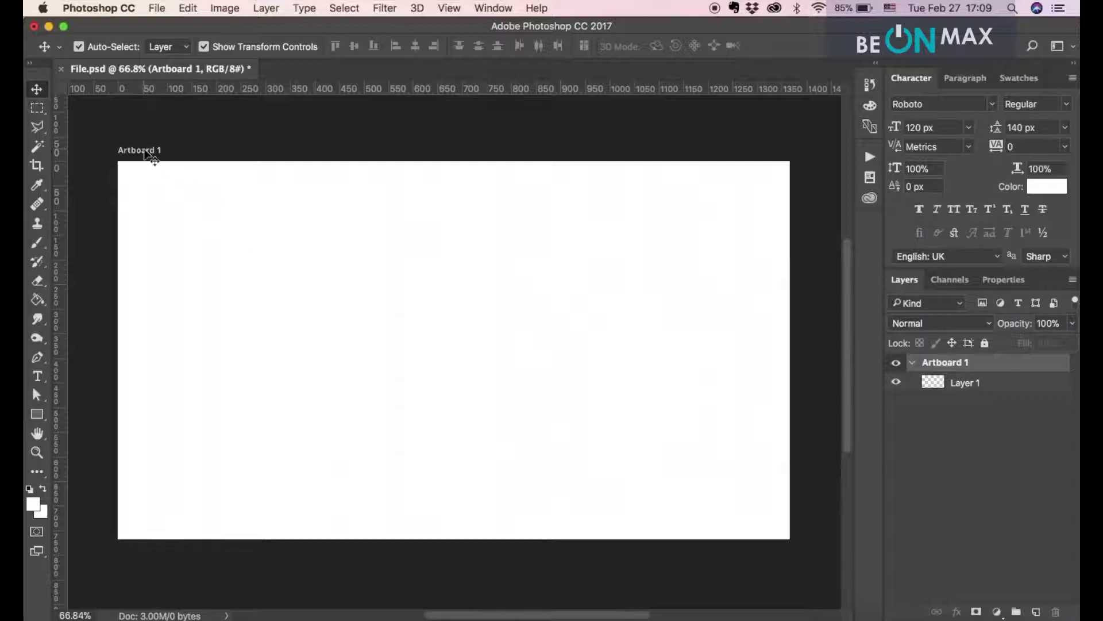
Add Artboard 2 to the right of Artboard 1 in portrait orientation
{"action": "key", "text": "shift+v"}
{"action": "scroll", "coordinate": [532, 340], "scroll_direction": "down", "scroll_amount": 1}
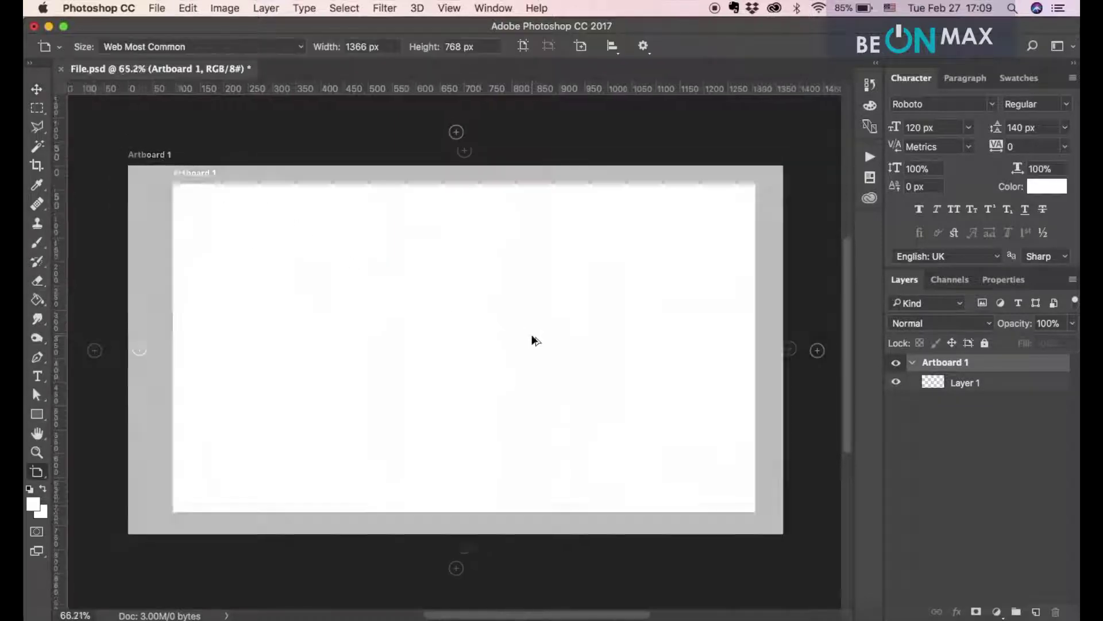
{"action": "scroll", "coordinate": [531, 340], "scroll_direction": "down", "scroll_amount": 3}
{"action": "scroll", "coordinate": [532, 340], "scroll_direction": "down", "scroll_amount": 2}
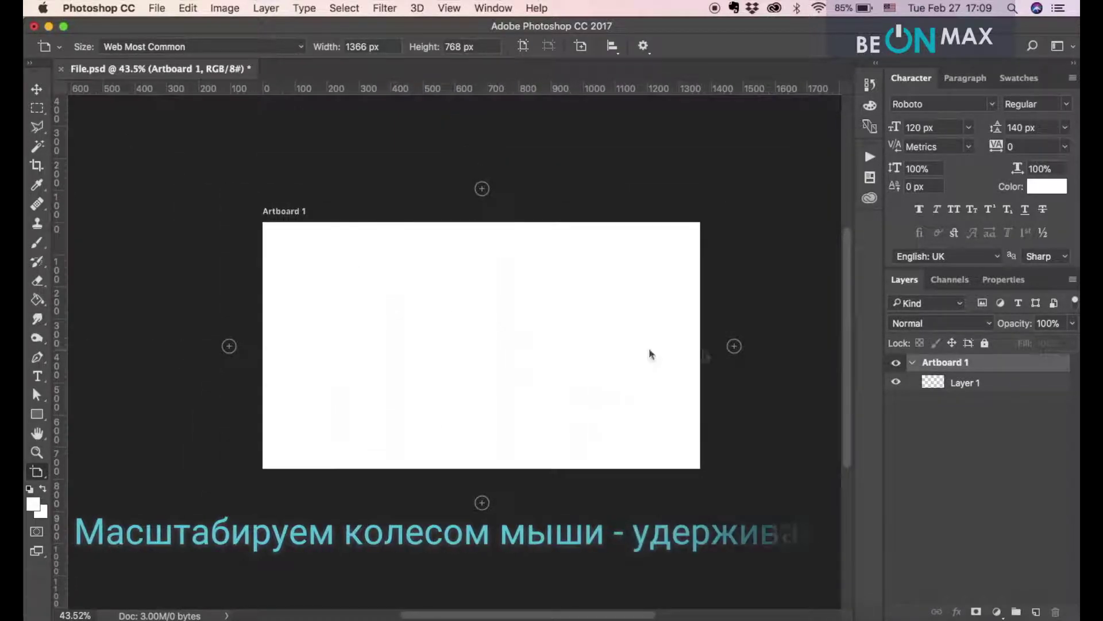
{"action": "left_click", "coordinate": [734, 345]}
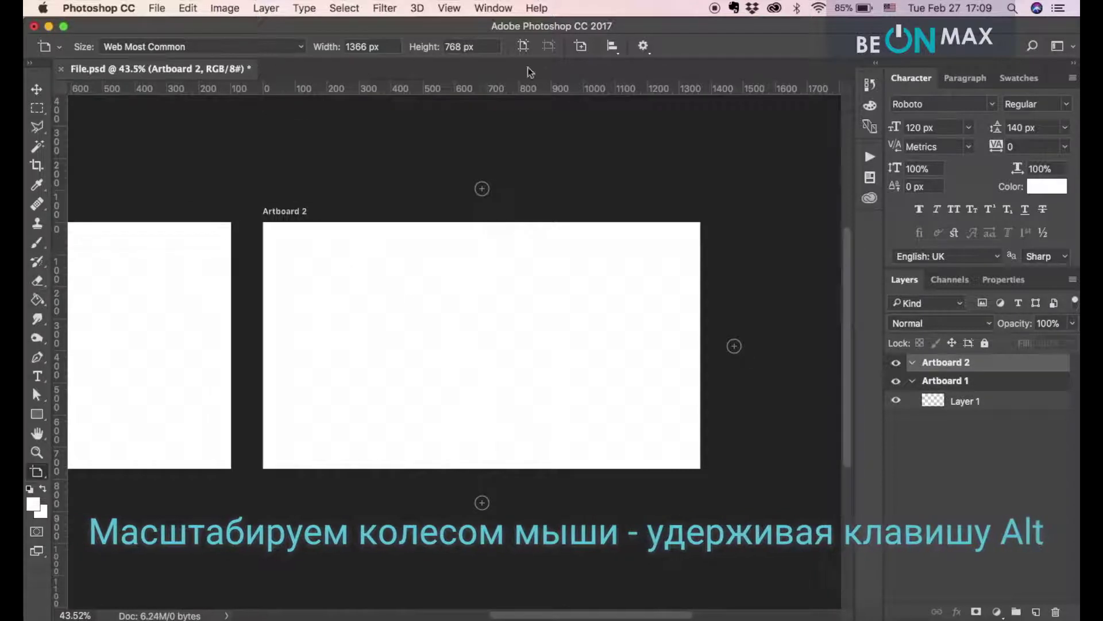
{"action": "left_click", "coordinate": [549, 46]}
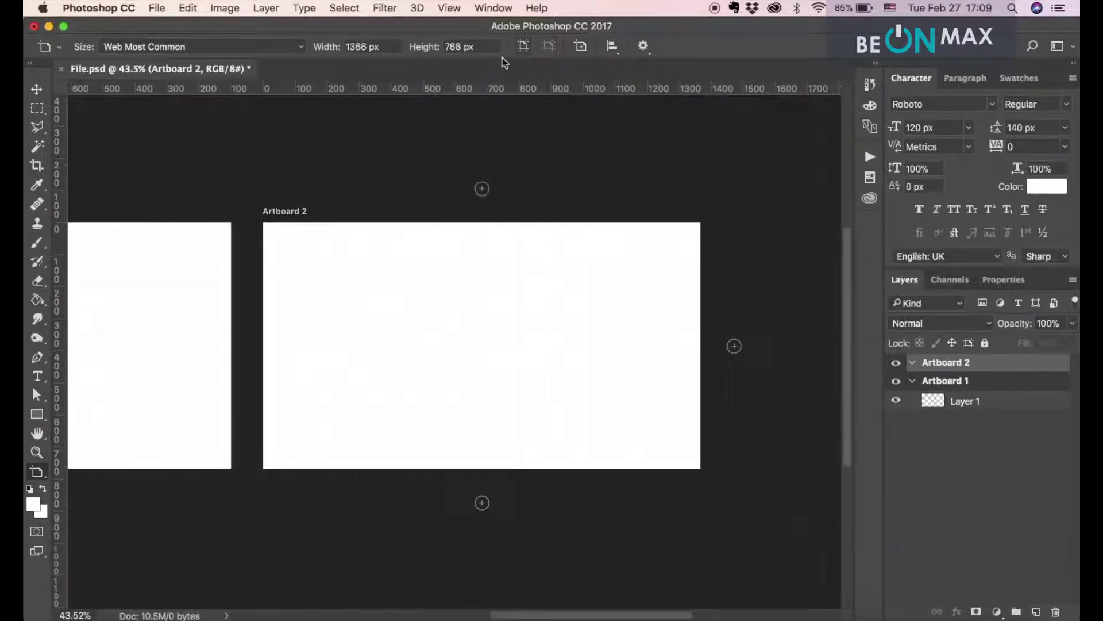
Resize Artboard 1 to the Web Large 1920×1080 preset
{"action": "scroll", "coordinate": [379, 314], "scroll_direction": "left", "scroll_amount": 5}
{"action": "left_click", "coordinate": [110, 211]}
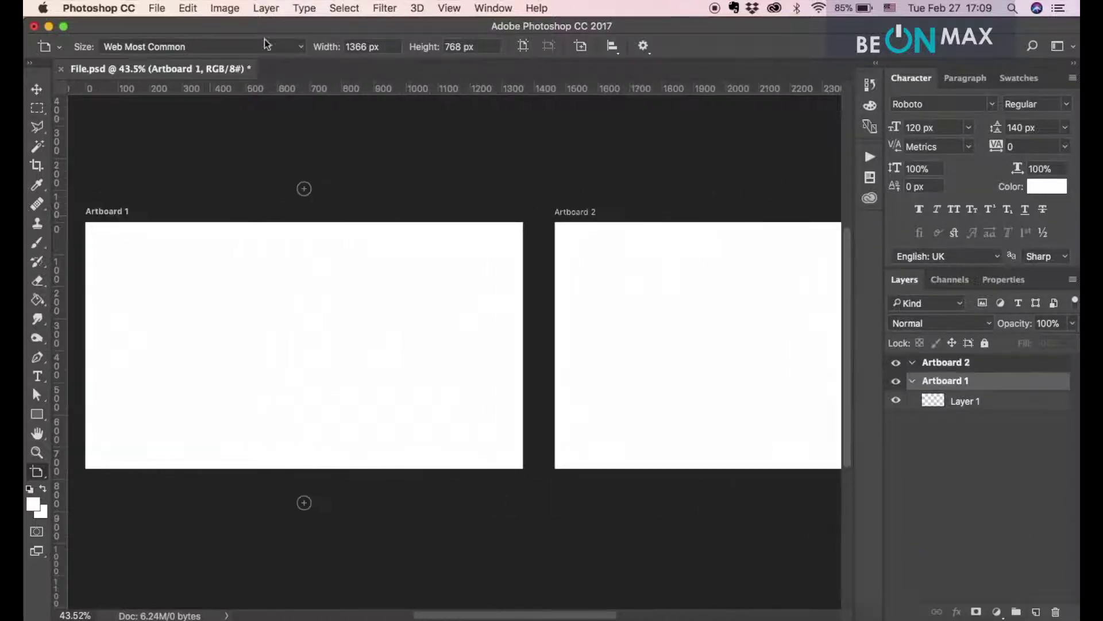
{"action": "left_click", "coordinate": [247, 46]}
{"action": "left_click", "coordinate": [239, 101]}
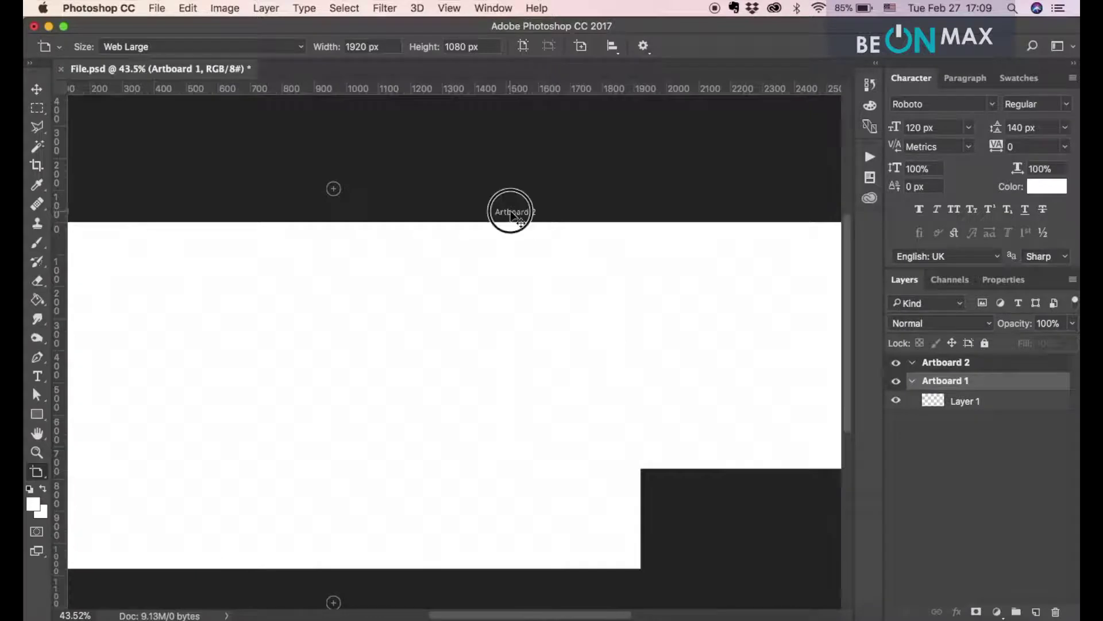
Move Artboard 2 beside Artboard 1 and resize it to iPad Mini 1024×768
{"action": "left_click_drag", "start_coordinate": [510, 212], "coordinate": [681, 211]}
{"action": "left_click", "coordinate": [279, 46]}
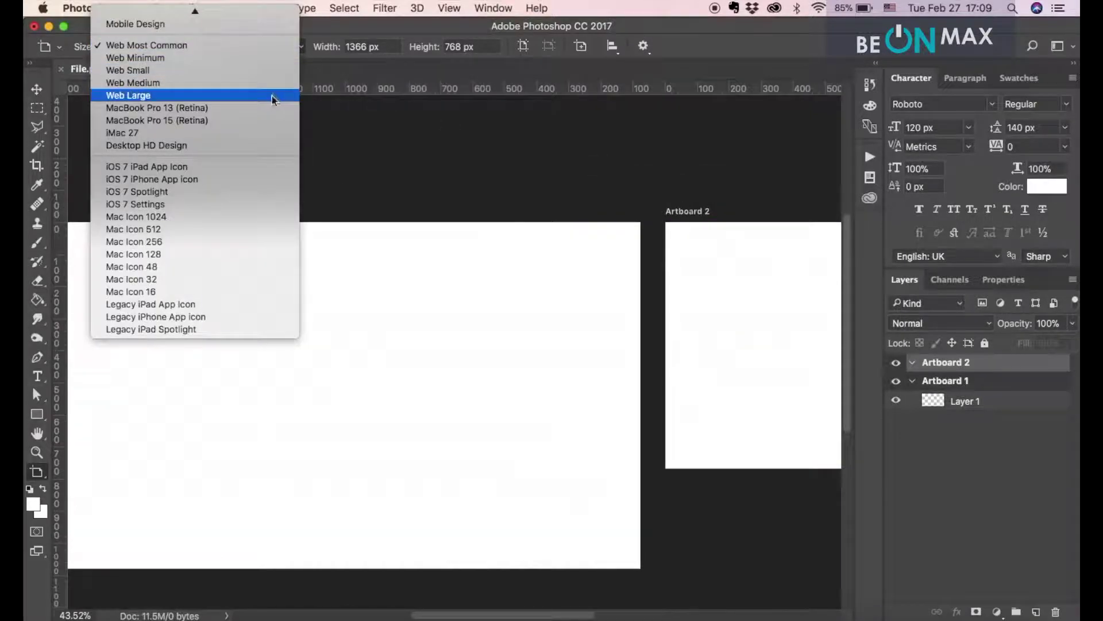
{"action": "left_click", "coordinate": [247, 41]}
Add Artboard 3 to the right at the portrait iPhone 6 preset
{"action": "scroll", "coordinate": [519, 298], "scroll_direction": "right", "scroll_amount": 5}
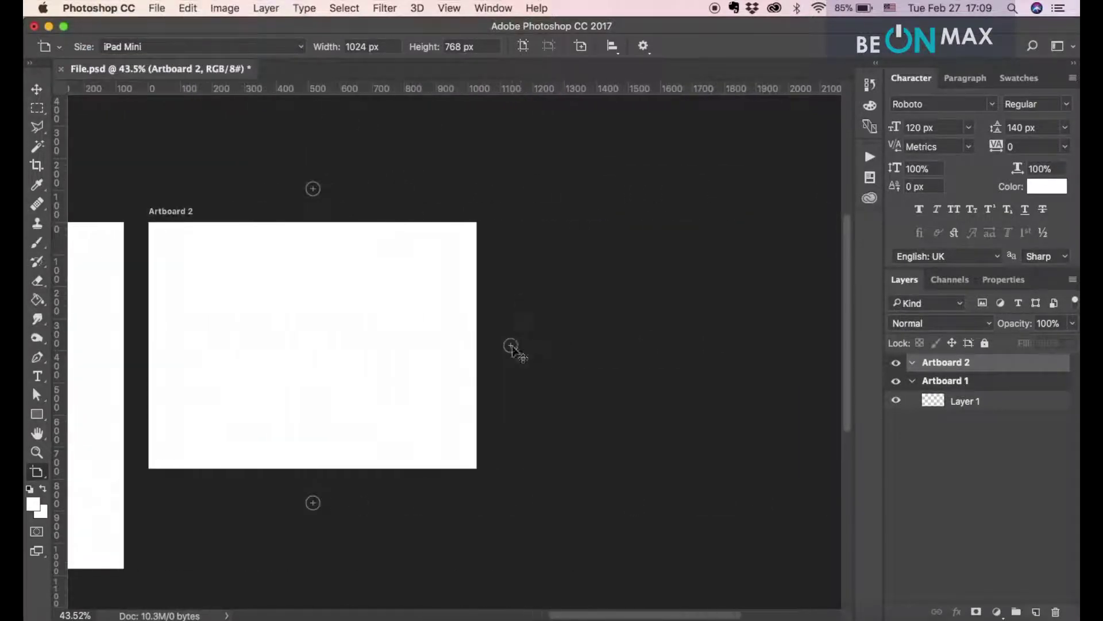
{"action": "left_click", "coordinate": [511, 346]}
{"action": "left_click", "coordinate": [247, 47]}
{"action": "left_click", "coordinate": [231, 60]}
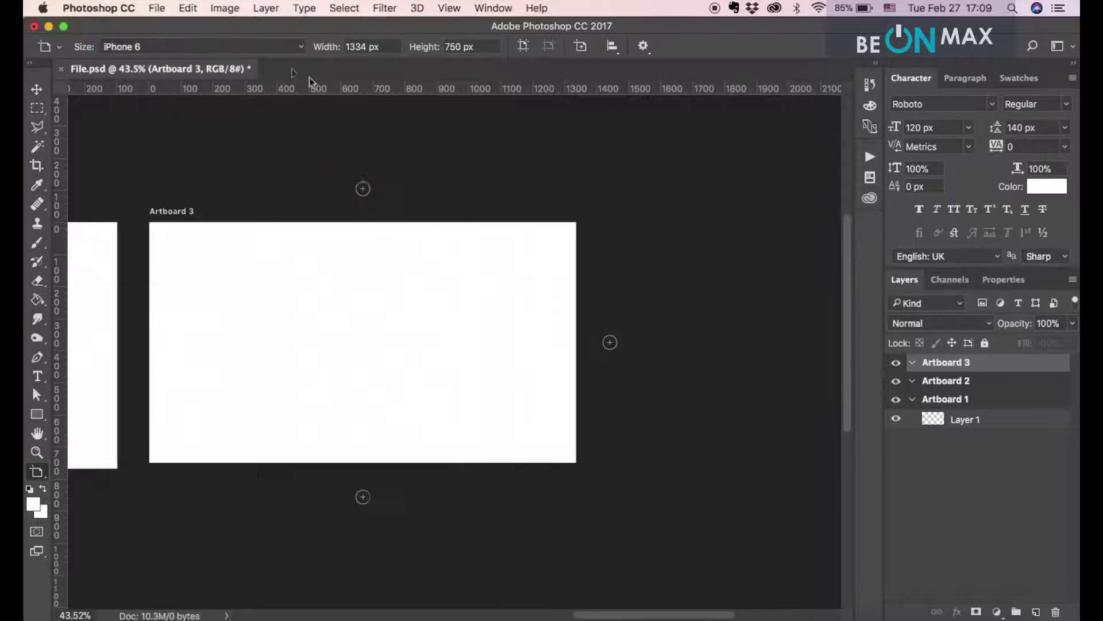
{"action": "scroll", "coordinate": [490, 209], "scroll_direction": "down", "scroll_amount": 3}
{"action": "scroll", "coordinate": [202, 360], "scroll_direction": "down", "scroll_amount": 2}
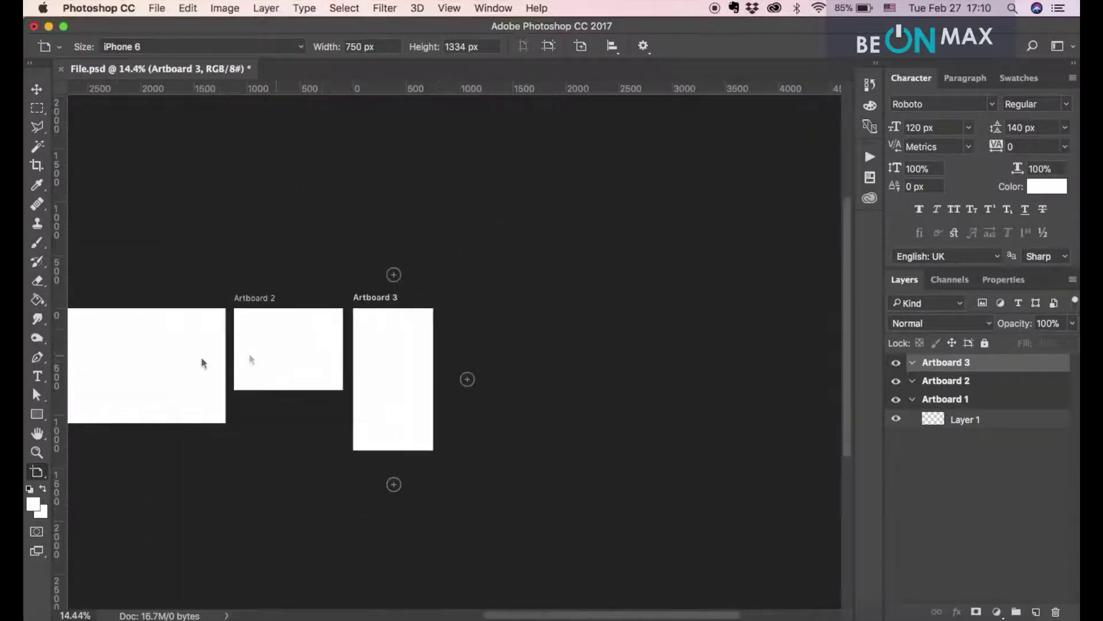
{"action": "scroll", "coordinate": [91, 313], "scroll_direction": "down", "scroll_amount": 3}
{"action": "scroll", "coordinate": [316, 347], "scroll_direction": "up", "scroll_amount": 2}
{"action": "scroll", "coordinate": [317, 347], "scroll_direction": "up", "scroll_amount": 3}
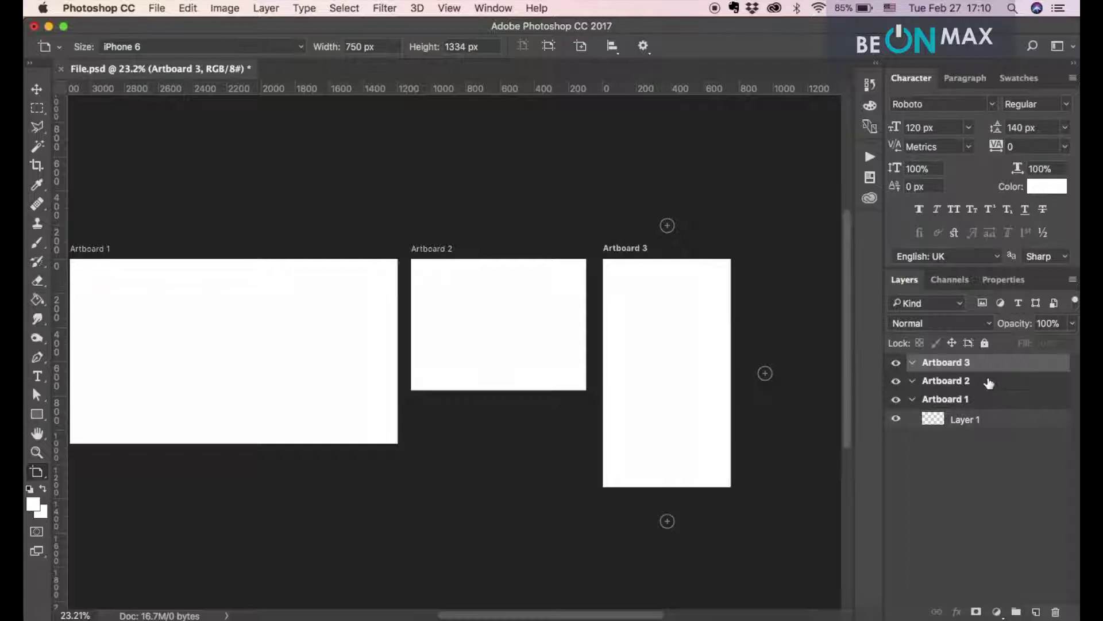
{"action": "scroll", "coordinate": [661, 351], "scroll_direction": "left", "scroll_amount": 3}
Draw a large rectangle and small square on Artboard 1, and two squares on Artboard 2
{"action": "left_click", "coordinate": [144, 246]}
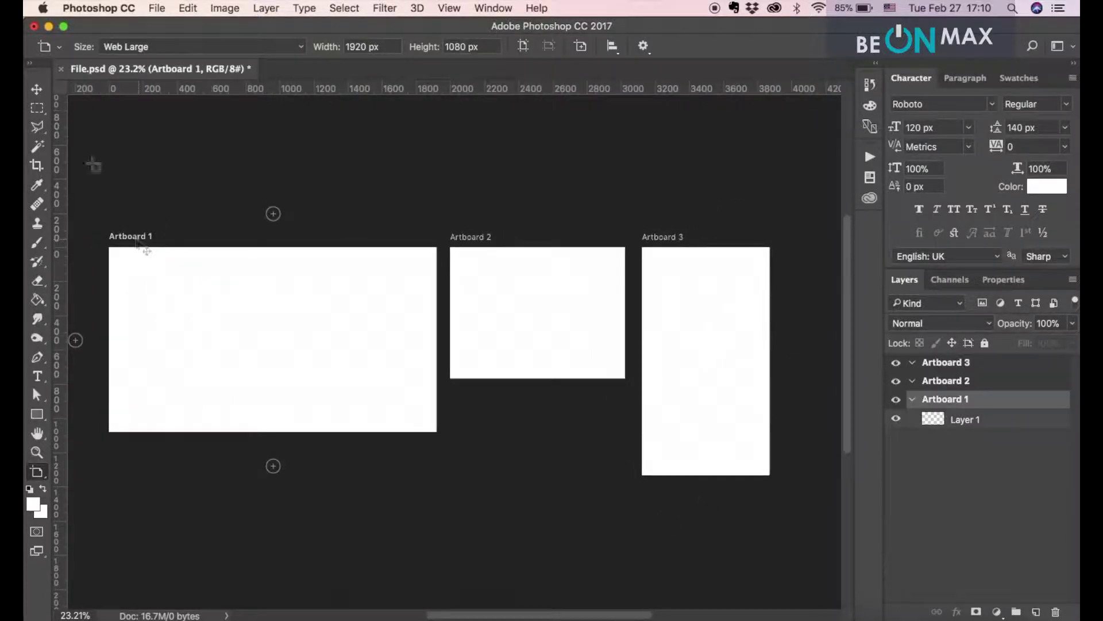
{"action": "left_click", "coordinate": [38, 416]}
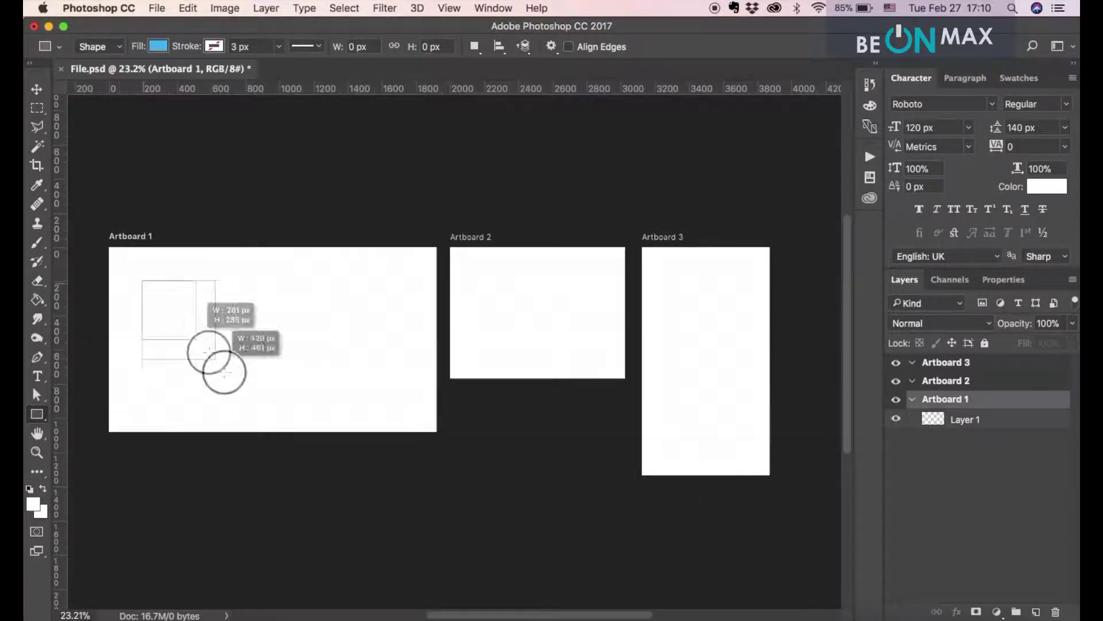
{"action": "left_click_drag", "start_coordinate": [142, 280], "coordinate": [238, 392]}
{"action": "left_click_drag", "start_coordinate": [268, 279], "coordinate": [310, 320]}
{"action": "left_click", "coordinate": [463, 237]}
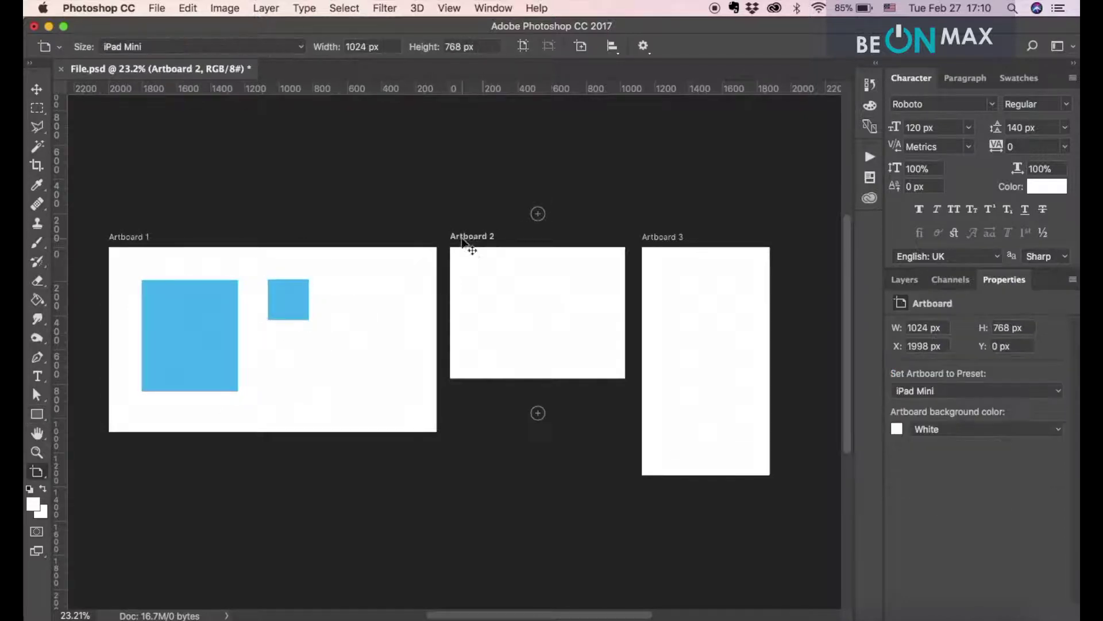
{"action": "left_click", "coordinate": [36, 414]}
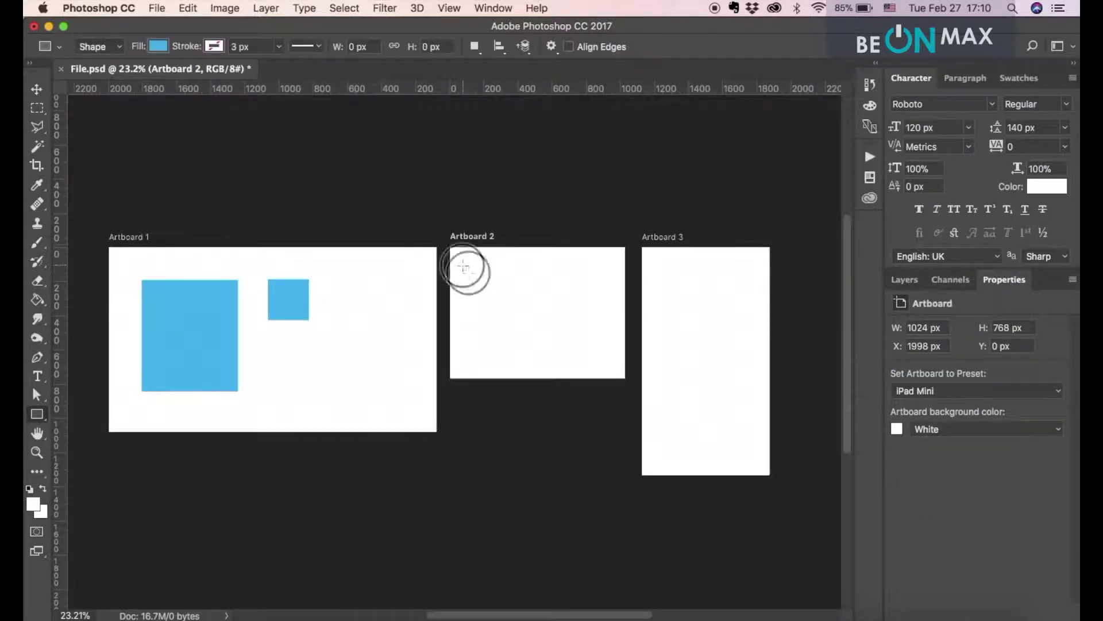
{"action": "left_click_drag", "start_coordinate": [463, 265], "coordinate": [525, 329]}
{"action": "left_click_drag", "start_coordinate": [565, 286], "coordinate": [575, 292]}
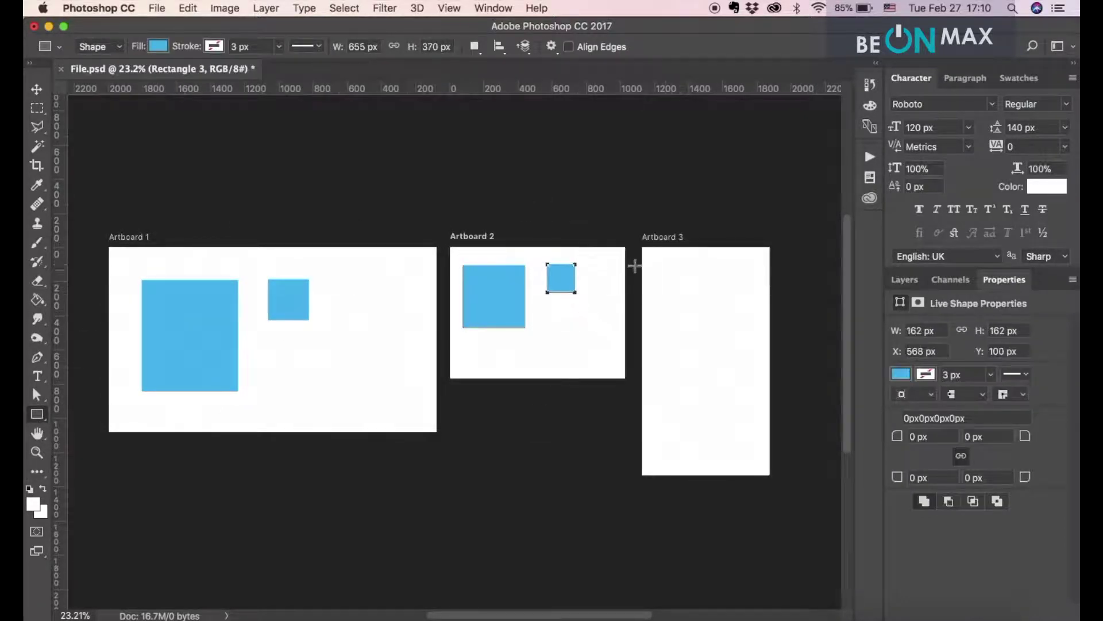
Draw a tall rectangle on Artboard 3 and group its two rectangles as Group 1
{"action": "left_click", "coordinate": [666, 237]}
{"action": "left_click_drag", "start_coordinate": [659, 268], "coordinate": [752, 454]}
{"action": "left_click", "coordinate": [905, 280]}
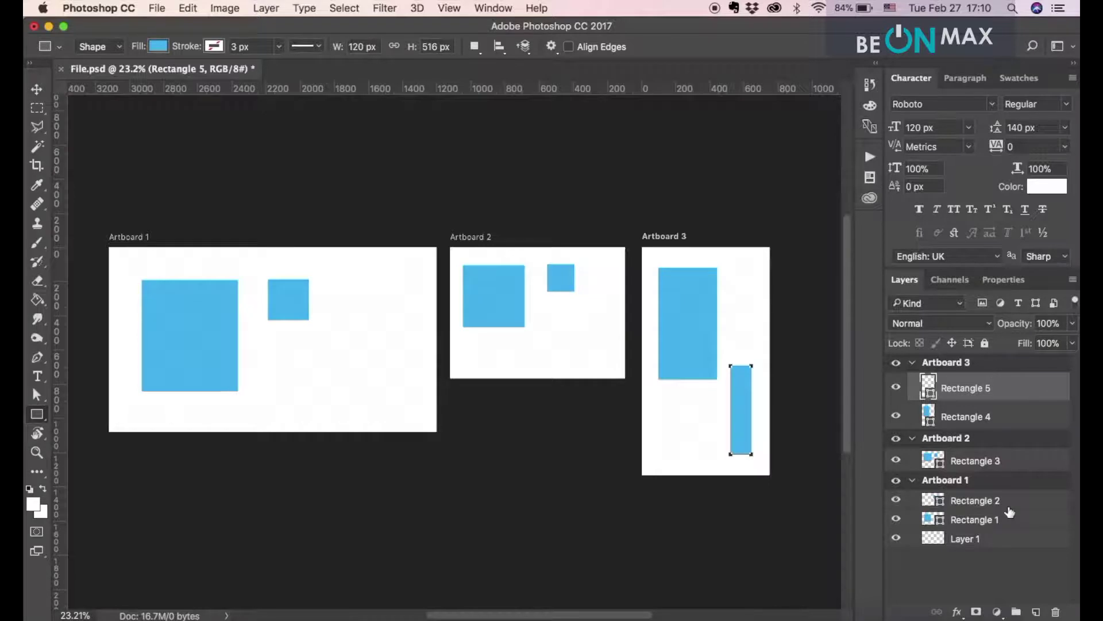
{"action": "left_click", "coordinate": [967, 414], "text": "shift"}
{"action": "key", "text": "super+g"}
{"action": "double_click", "coordinate": [964, 381]}
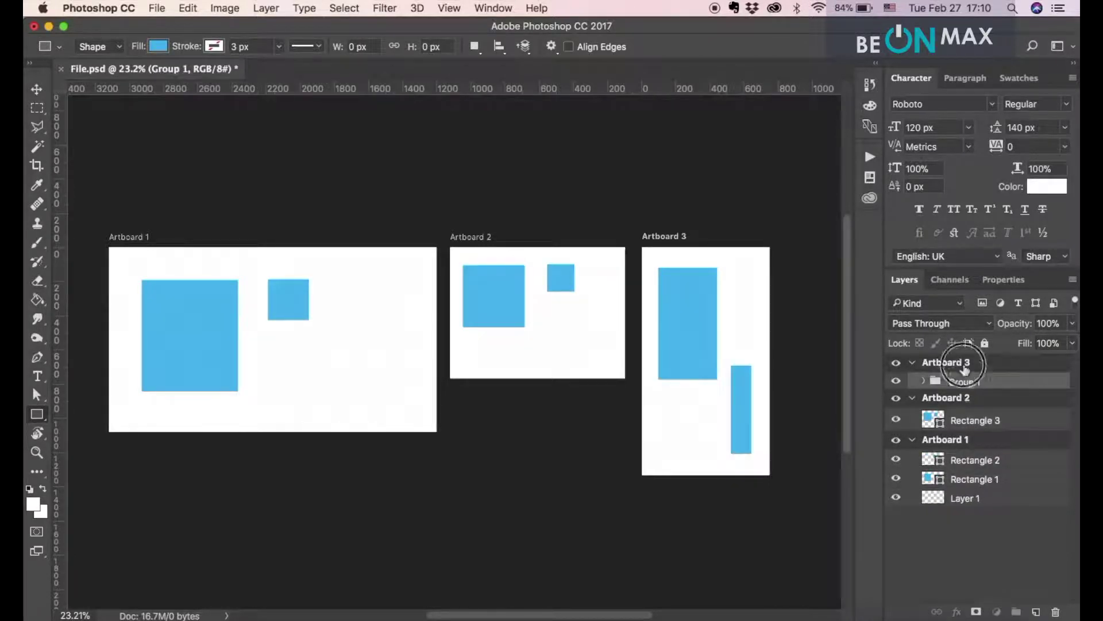
{"action": "left_click", "coordinate": [964, 364]}
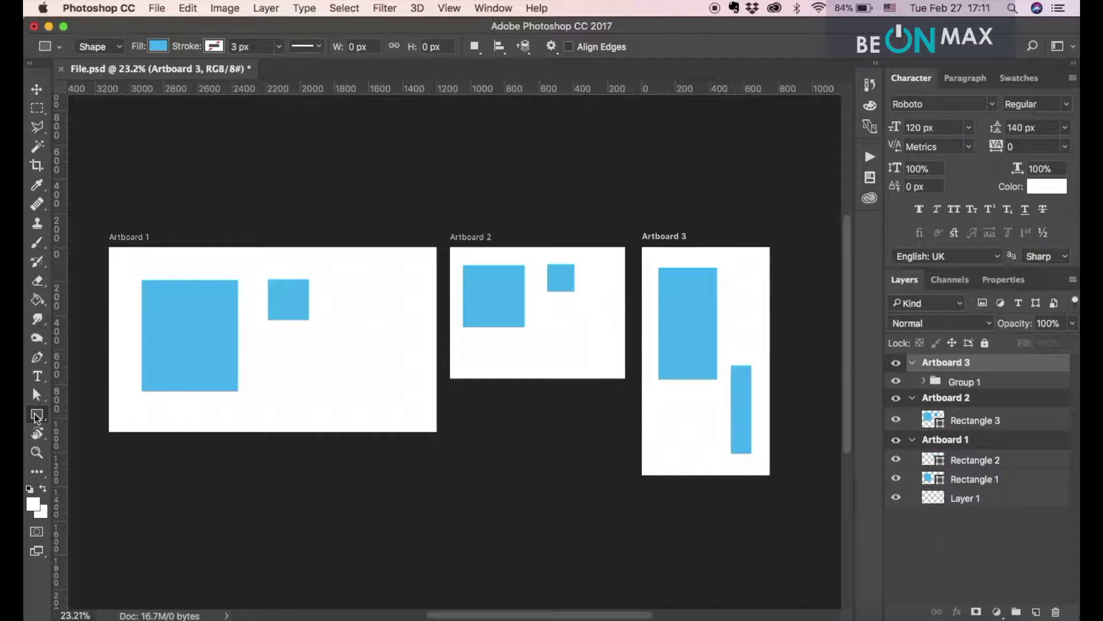
Draw a wide blue bar above Artboard 1 and a blue square above Artboard 2
{"action": "left_click_drag", "start_coordinate": [207, 161], "coordinate": [403, 196]}
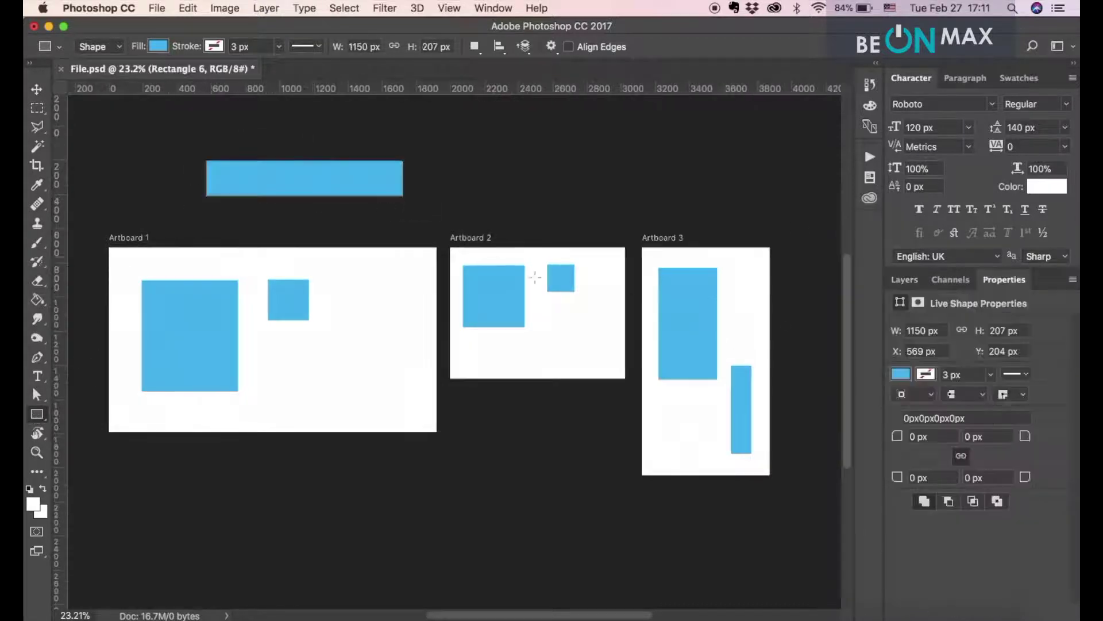
{"action": "left_click", "coordinate": [905, 280]}
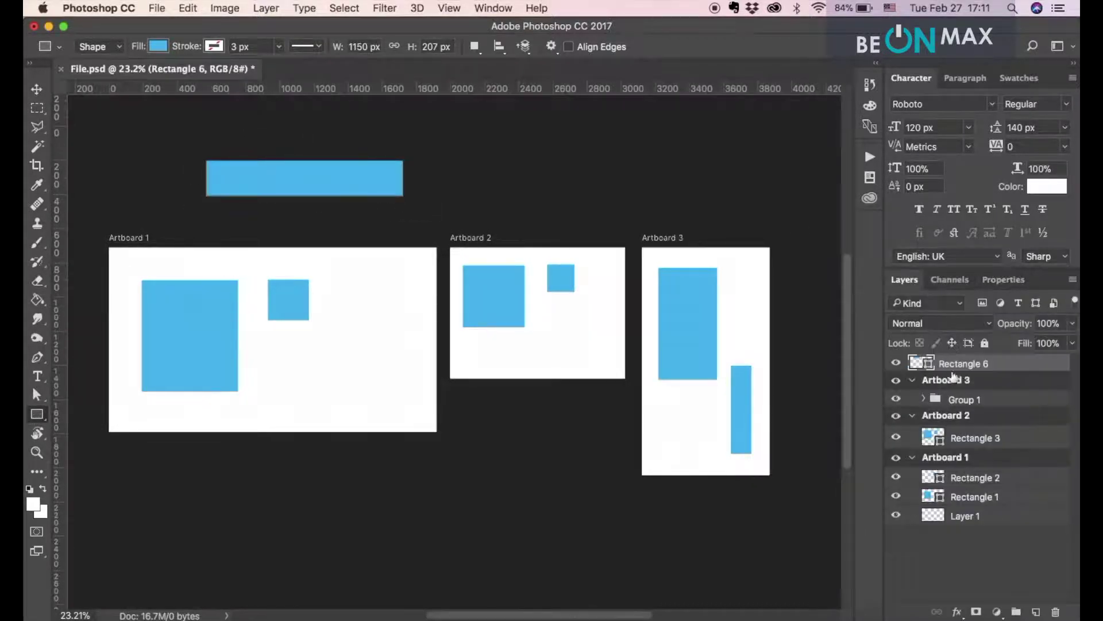
{"action": "left_click_drag", "start_coordinate": [551, 129], "coordinate": [620, 197]}
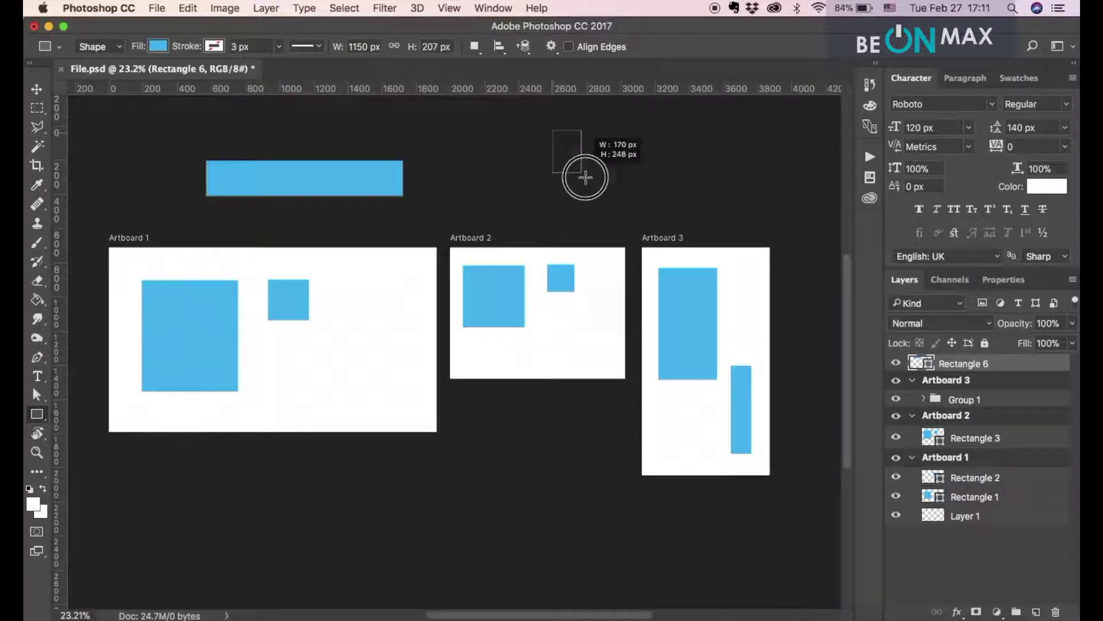
{"action": "left_click", "coordinate": [905, 280]}
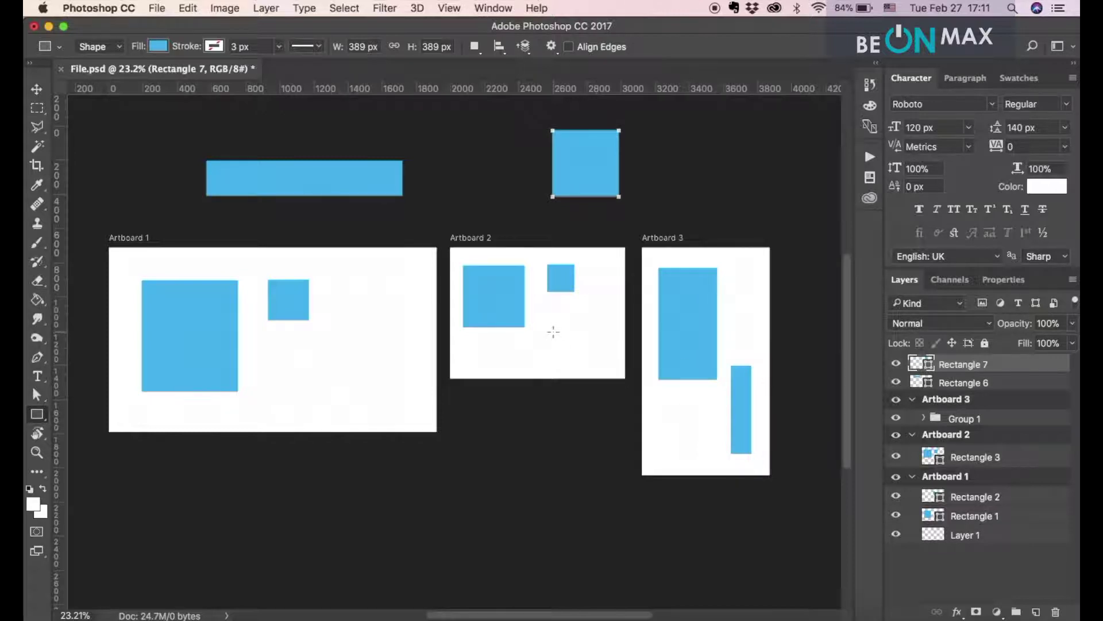
{"action": "left_click", "coordinate": [98, 8]}
{"action": "mouse_move", "coordinate": [100, 53]}
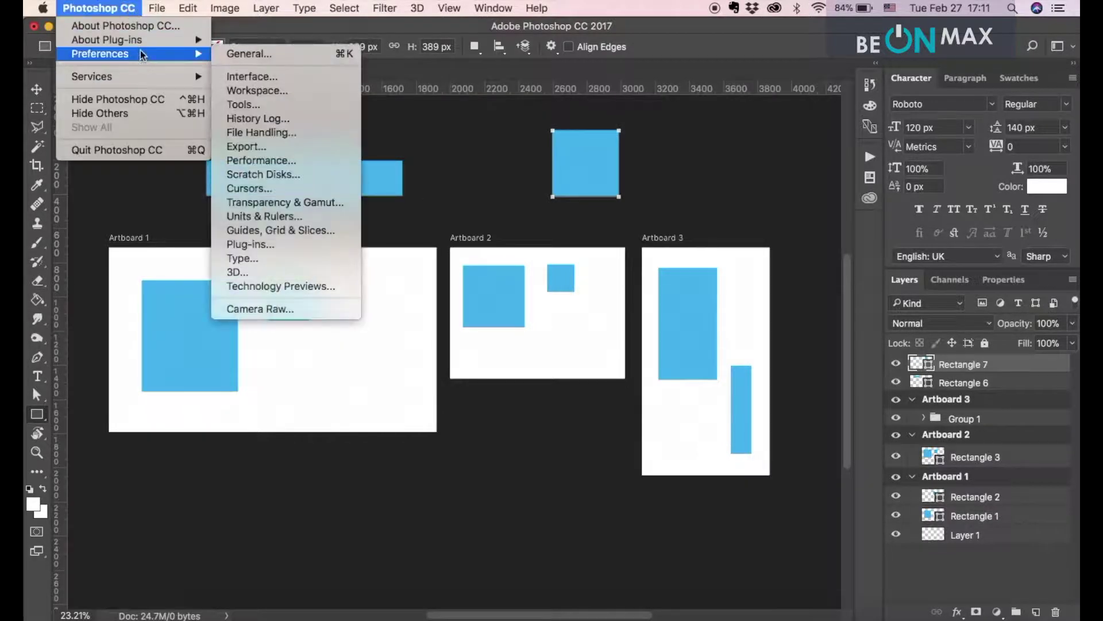
{"action": "left_click", "coordinate": [248, 77]}
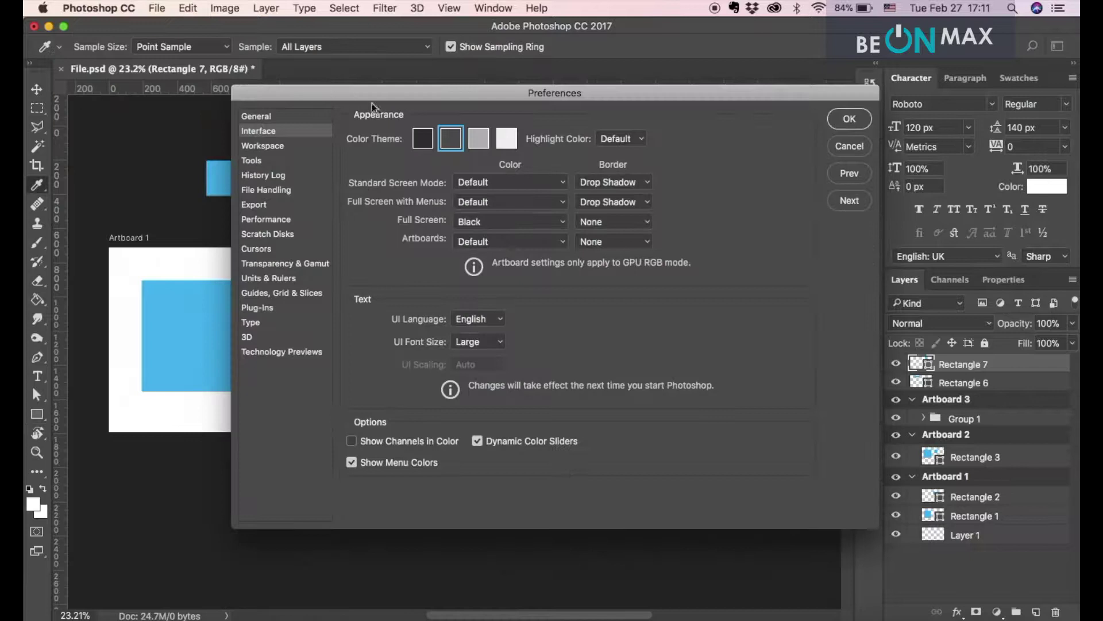
{"action": "left_click", "coordinate": [549, 242]}
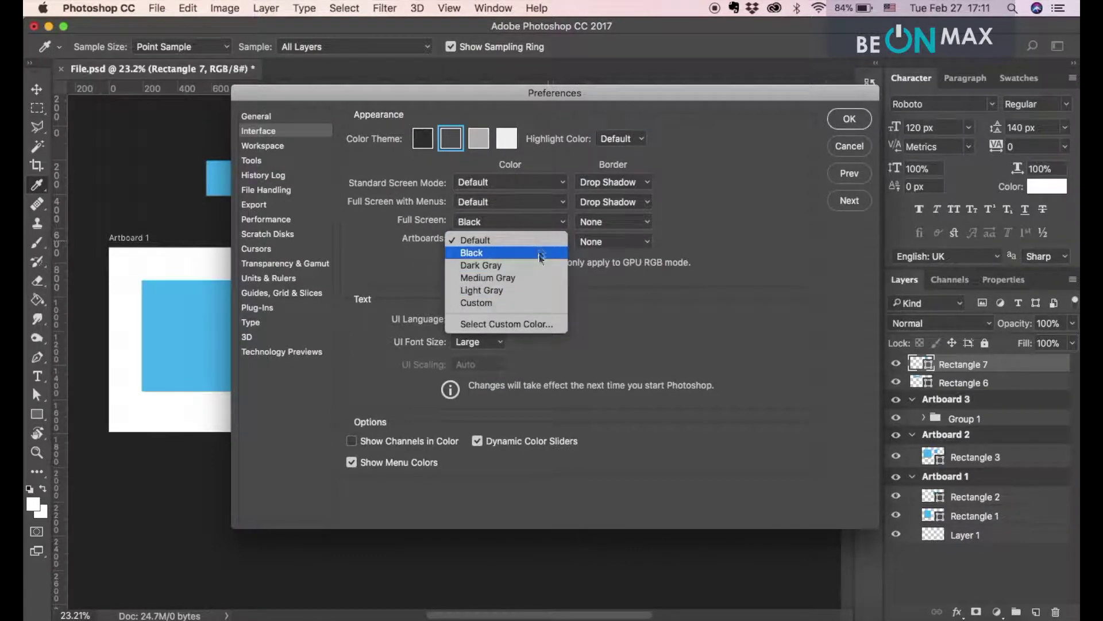
{"action": "left_click", "coordinate": [629, 249]}
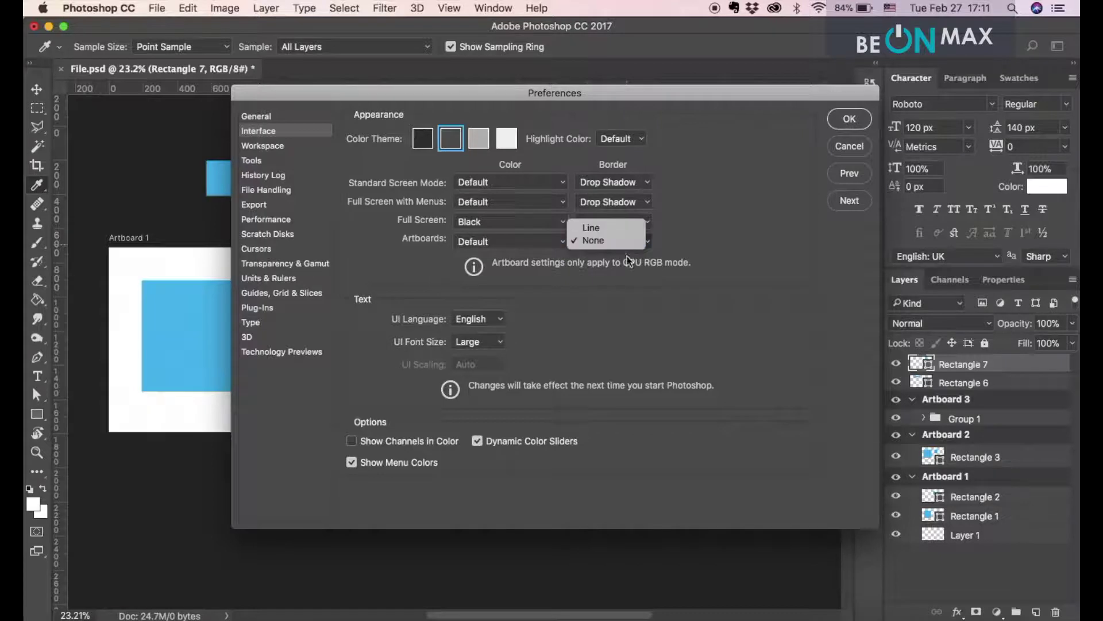
{"action": "left_click", "coordinate": [838, 127]}
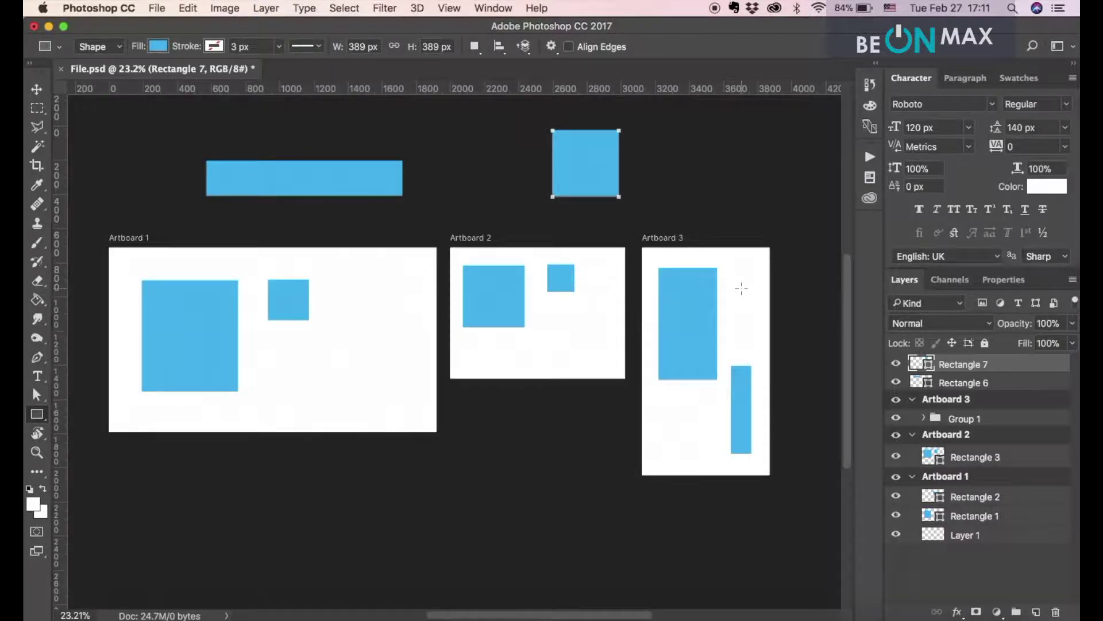
{"action": "left_click", "coordinate": [160, 8]}
Create a new blank document and draw three decreasing blue squares across its top
{"action": "left_click", "coordinate": [465, 133]}
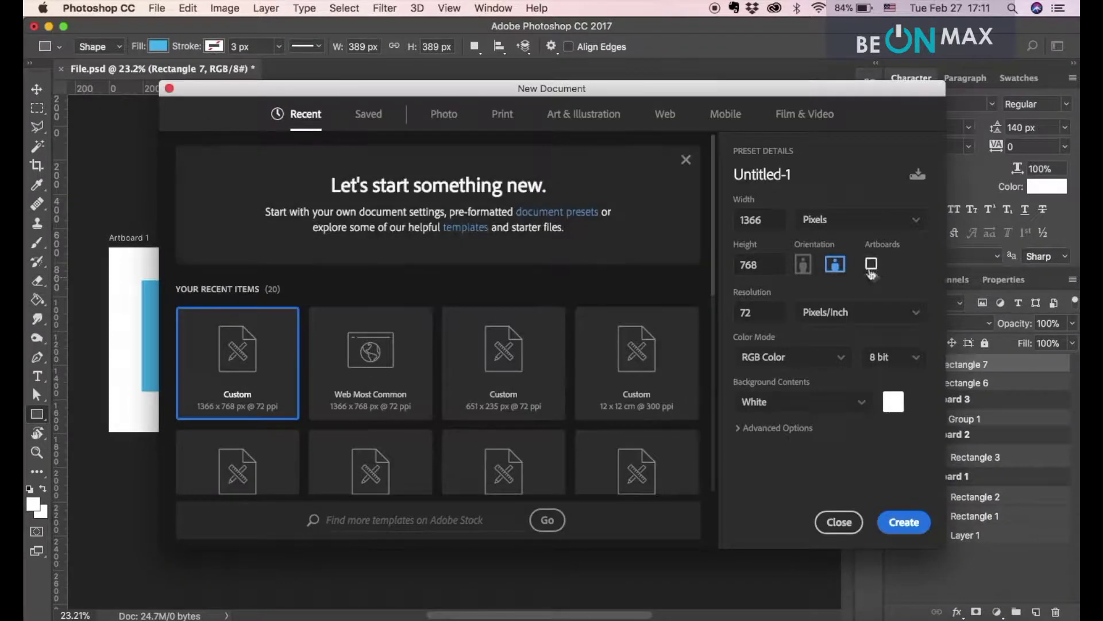
{"action": "left_click", "coordinate": [899, 523]}
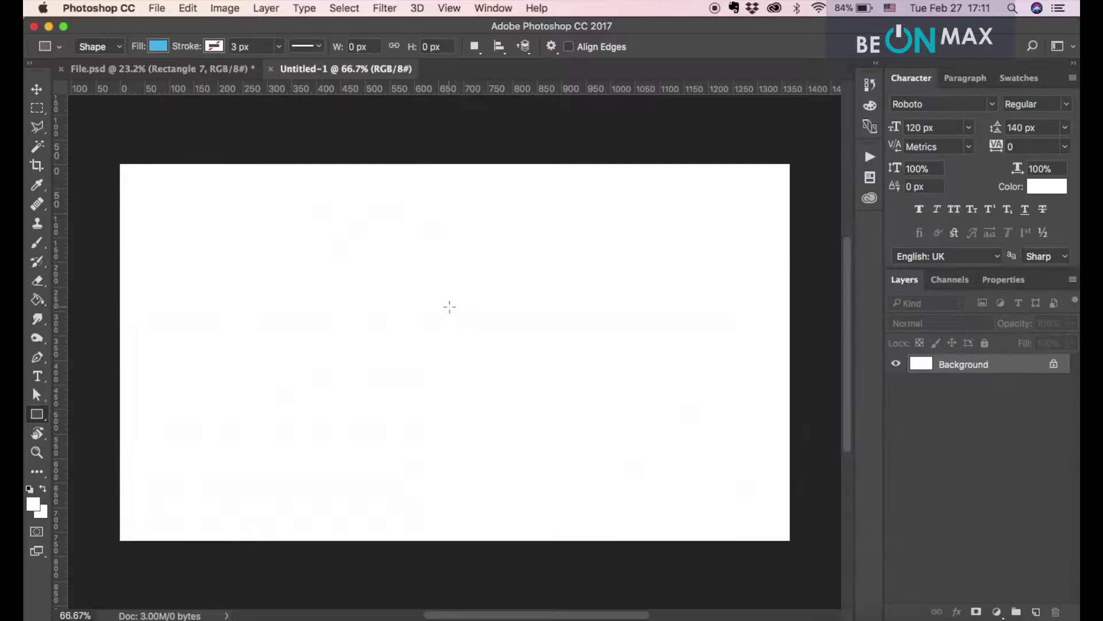
{"action": "left_click_drag", "start_coordinate": [179, 193], "coordinate": [291, 306]}
{"action": "left_click_drag", "start_coordinate": [326, 203], "coordinate": [388, 266]}
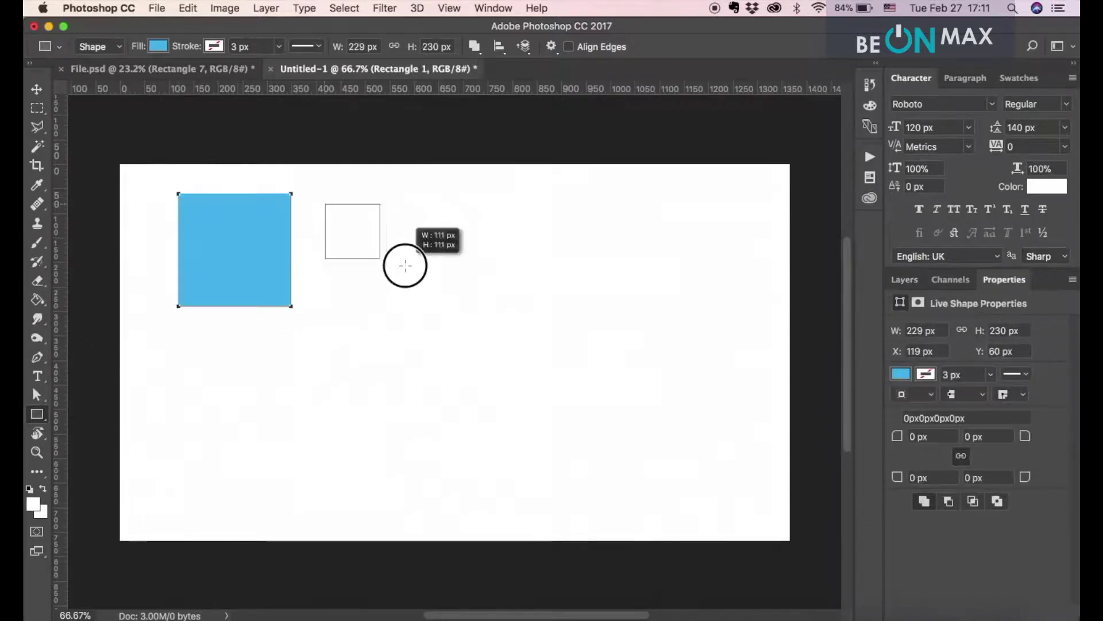
{"action": "left_click_drag", "start_coordinate": [432, 214], "coordinate": [464, 245]}
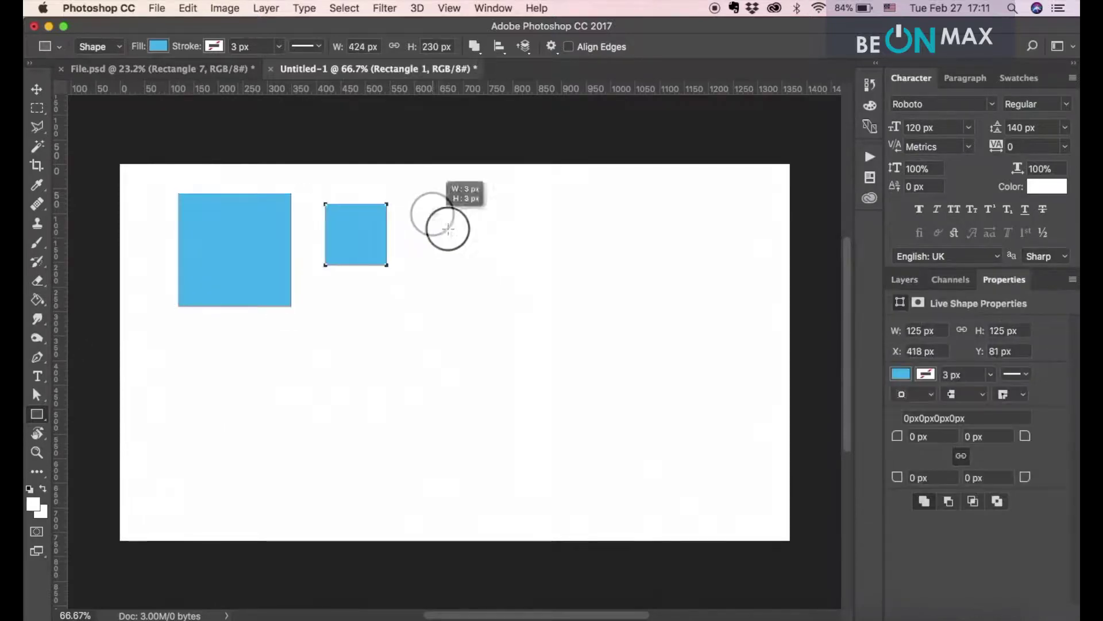
Draw three more blue squares below and to the right, then select all rectangle layers
{"action": "left_click", "coordinate": [917, 280]}
{"action": "key", "text": "v"}
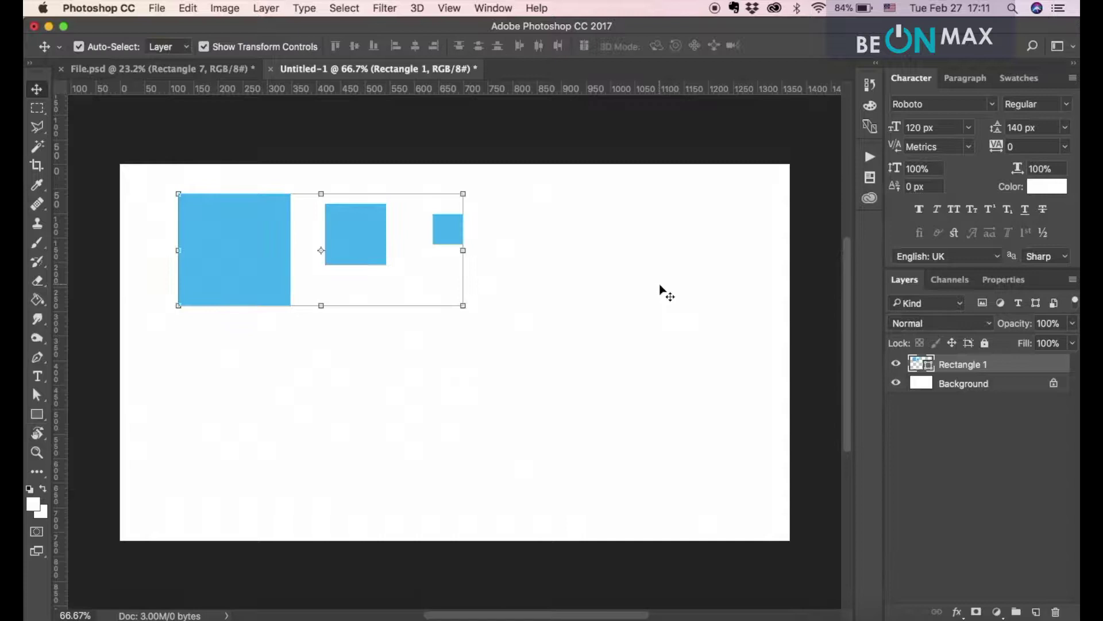
{"action": "key", "text": "u"}
{"action": "left_click_drag", "start_coordinate": [301, 337], "coordinate": [454, 467]}
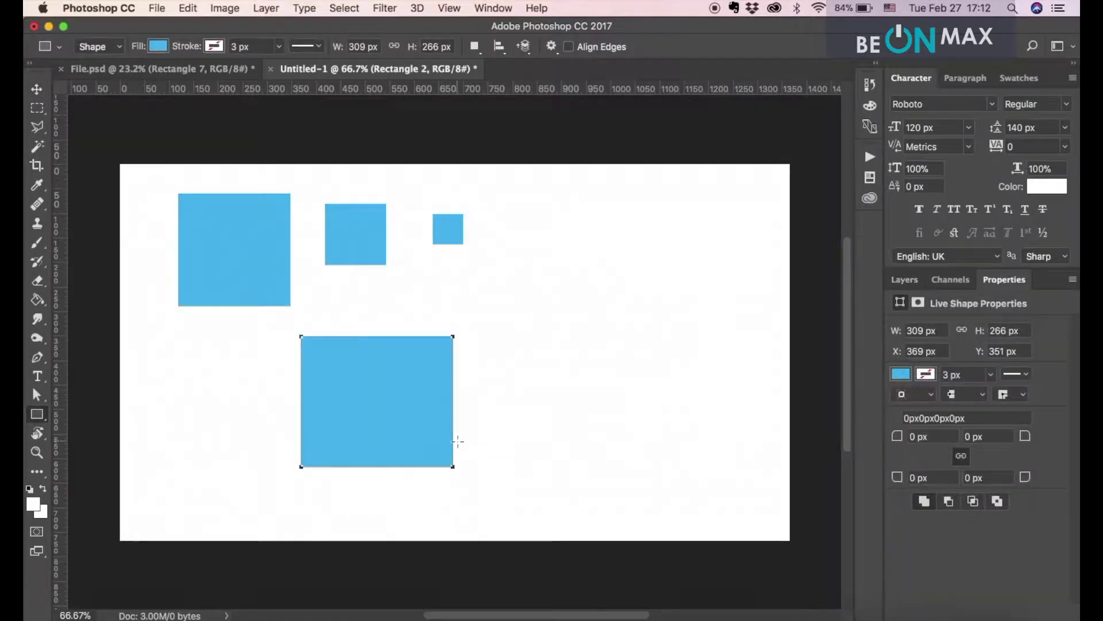
{"action": "left_click_drag", "start_coordinate": [598, 274], "coordinate": [640, 317]}
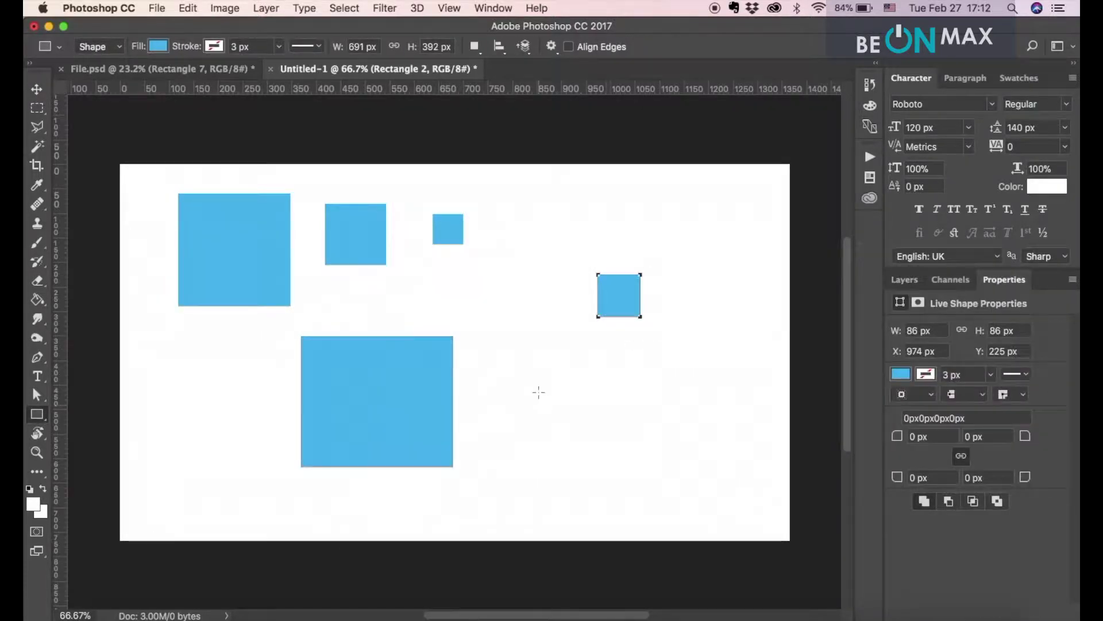
{"action": "left_click", "coordinate": [905, 280]}
{"action": "left_click_drag", "start_coordinate": [583, 384], "coordinate": [652, 454]}
{"action": "left_click", "coordinate": [905, 280]}
{"action": "left_click", "coordinate": [1025, 404], "text": "shift"}
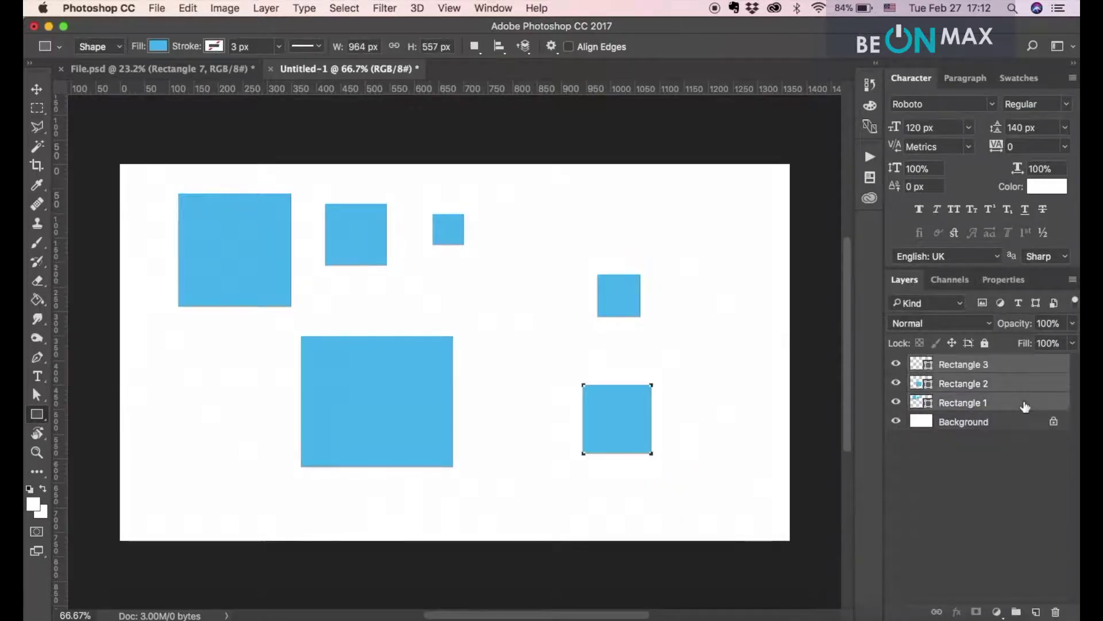
Make an artboard from the rectangle layers, undo it, and group the layers as Group 1
{"action": "right_click", "coordinate": [1011, 383]}
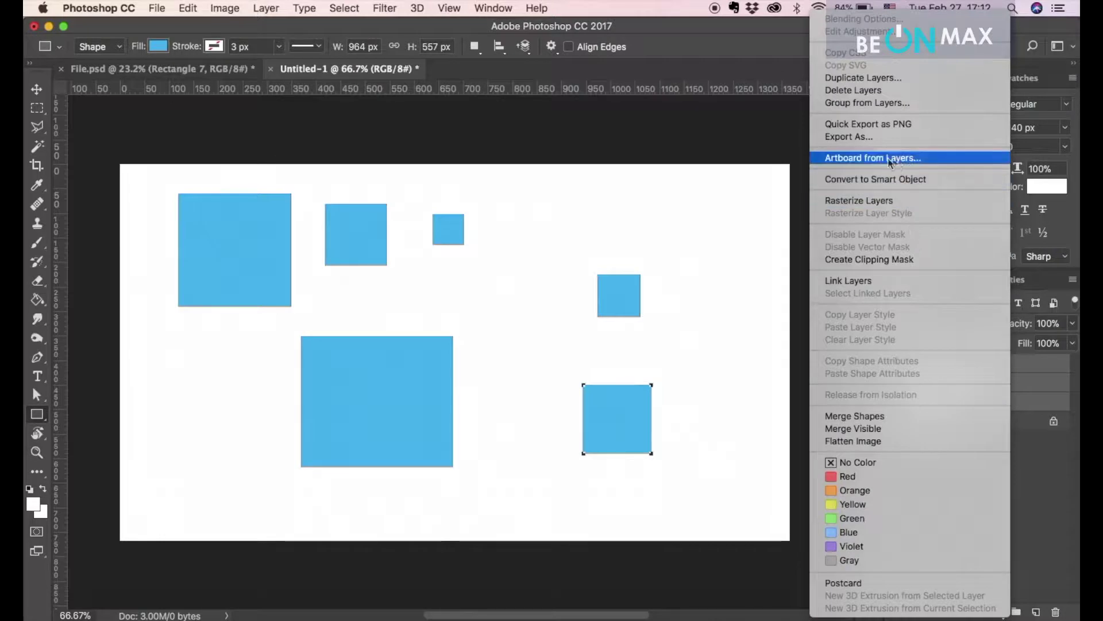
{"action": "left_click", "coordinate": [905, 158]}
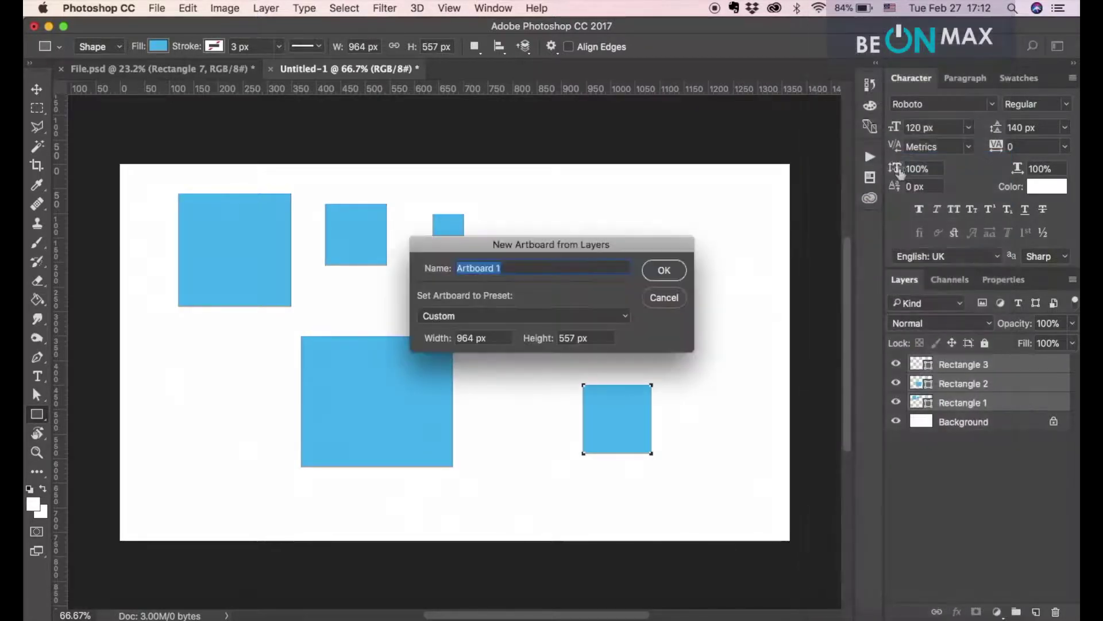
{"action": "left_click", "coordinate": [665, 270]}
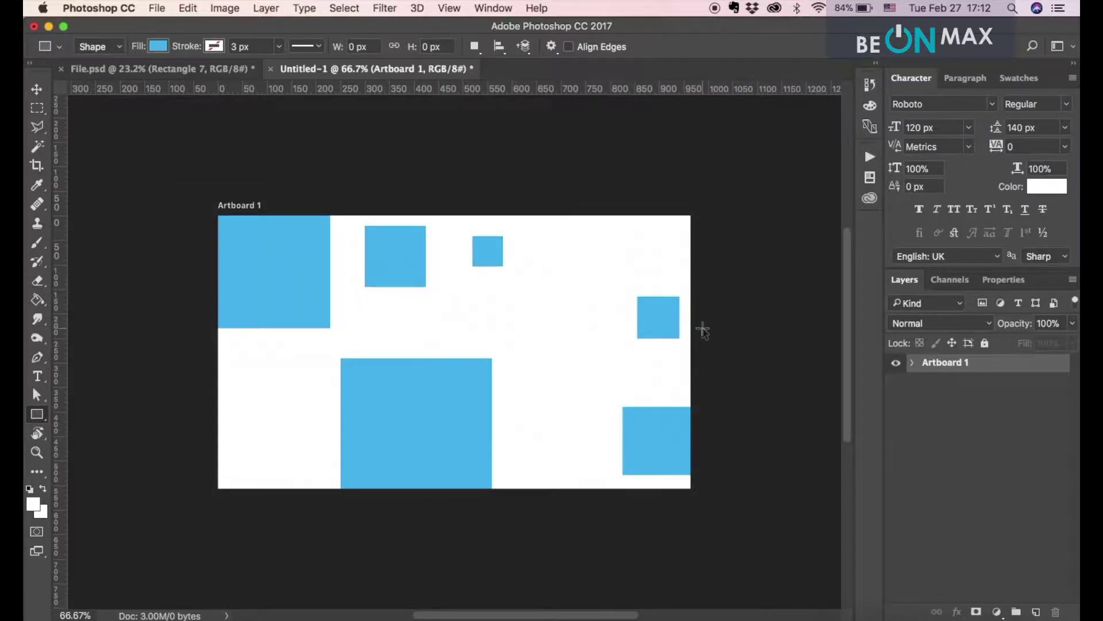
{"action": "key", "text": "ctrl+z"}
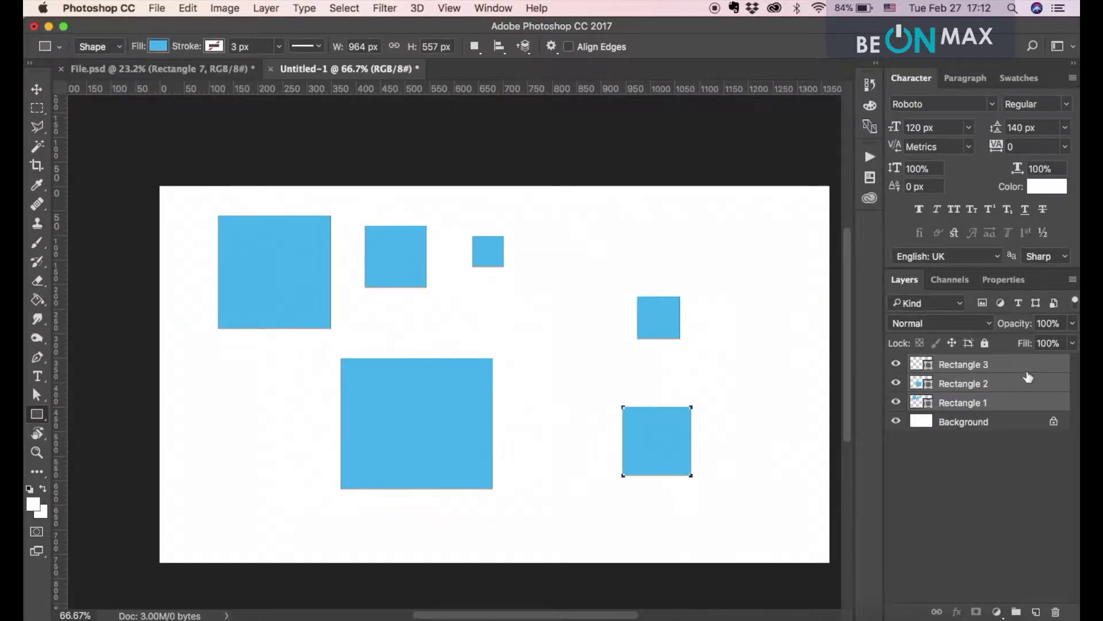
{"action": "key", "text": "ctrl+g"}
{"action": "right_click", "coordinate": [977, 366]}
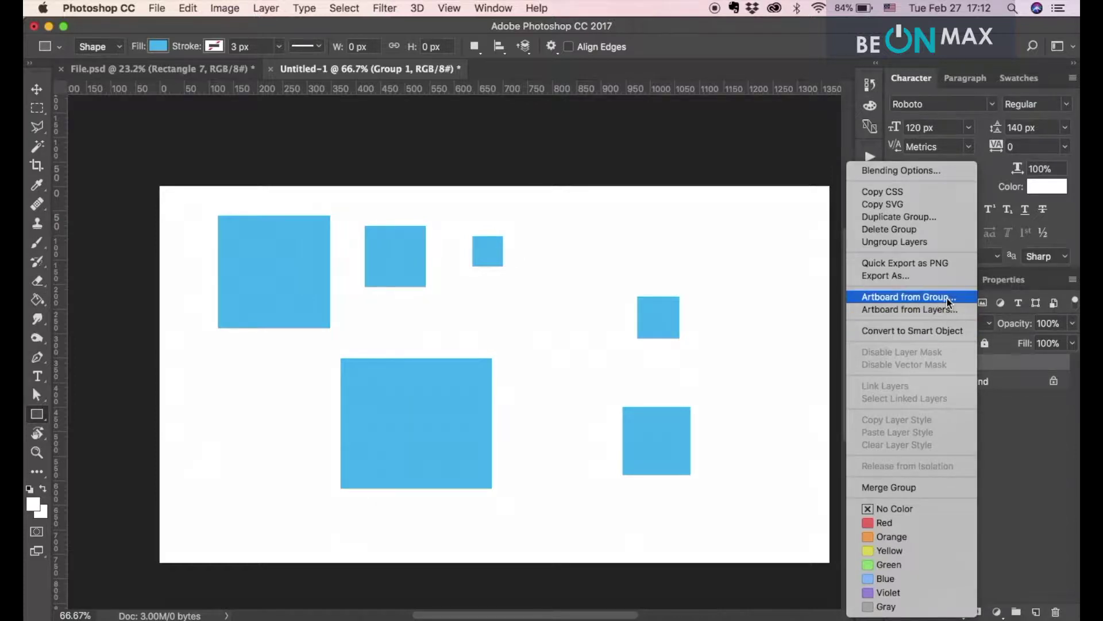
Convert Group 1 into an artboard and drag its corners out to 1250 × 766 px
{"action": "left_click", "coordinate": [949, 297]}
{"action": "key", "text": "v"}
{"action": "left_click", "coordinate": [230, 205]}
{"action": "key", "text": "shift+v"}
{"action": "left_click_drag", "start_coordinate": [689, 487], "coordinate": [775, 553]}
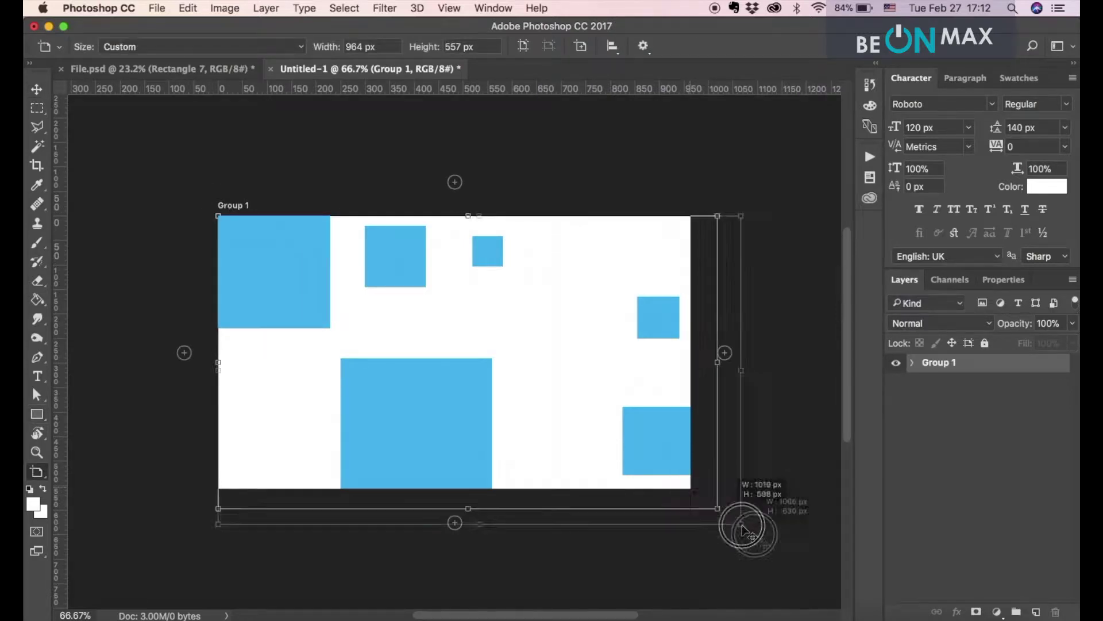
{"action": "left_click_drag", "start_coordinate": [215, 214], "coordinate": [161, 176]}
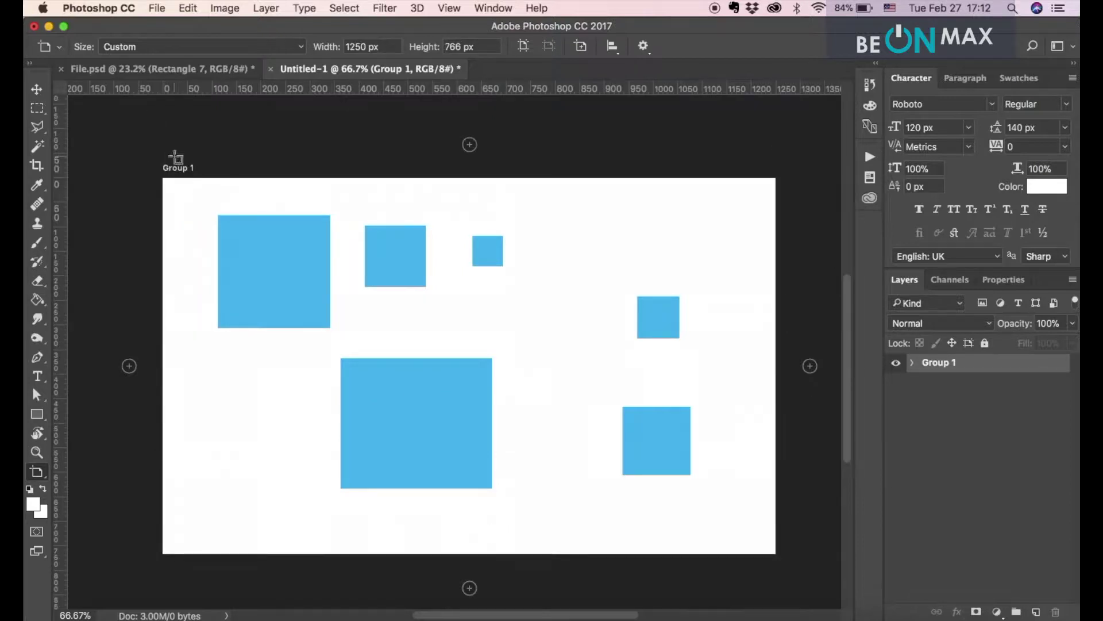
{"action": "key", "text": "Return"}
{"action": "key", "text": "v"}
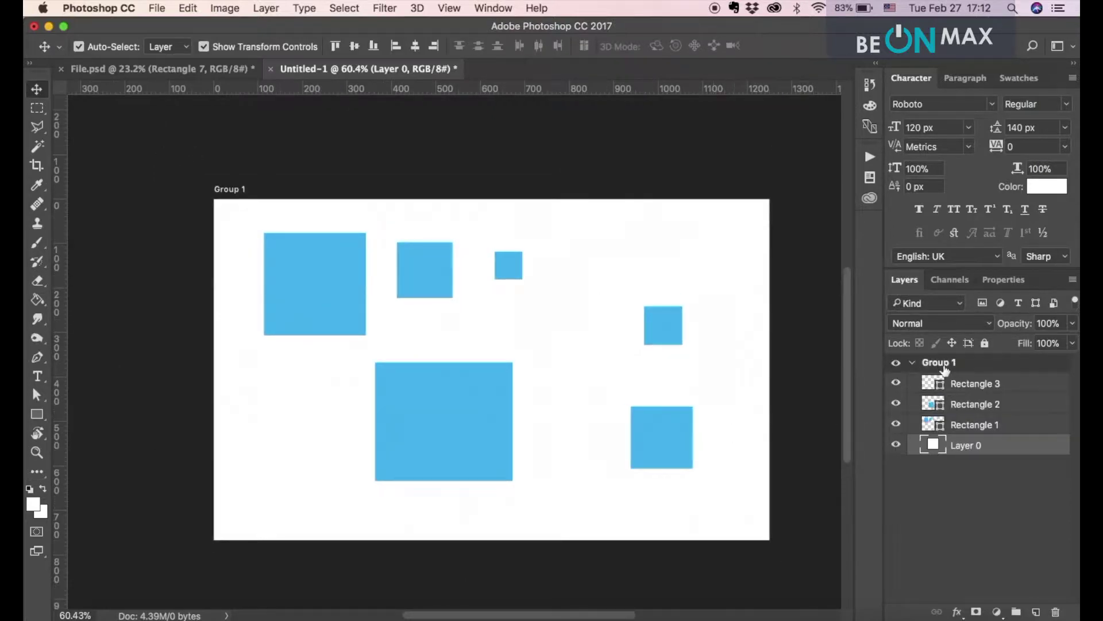
Rename the Group 1 artboard layer to 'Art New' in the Layers panel
{"action": "double_click", "coordinate": [937, 363]}
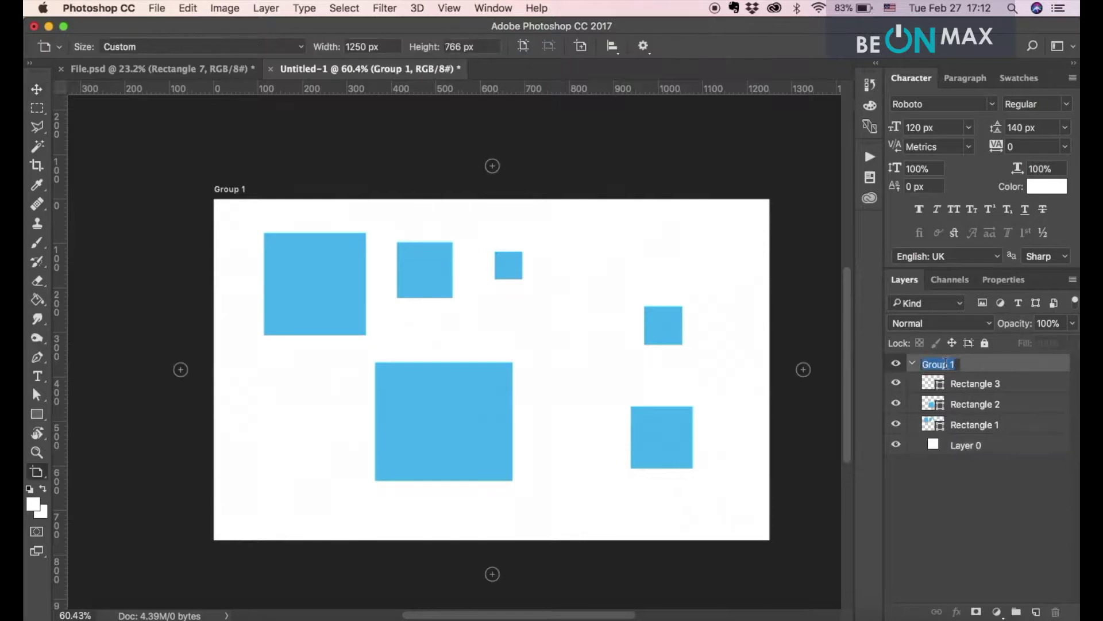
{"action": "type", "text": "Art New"}
{"action": "key", "text": "Return"}
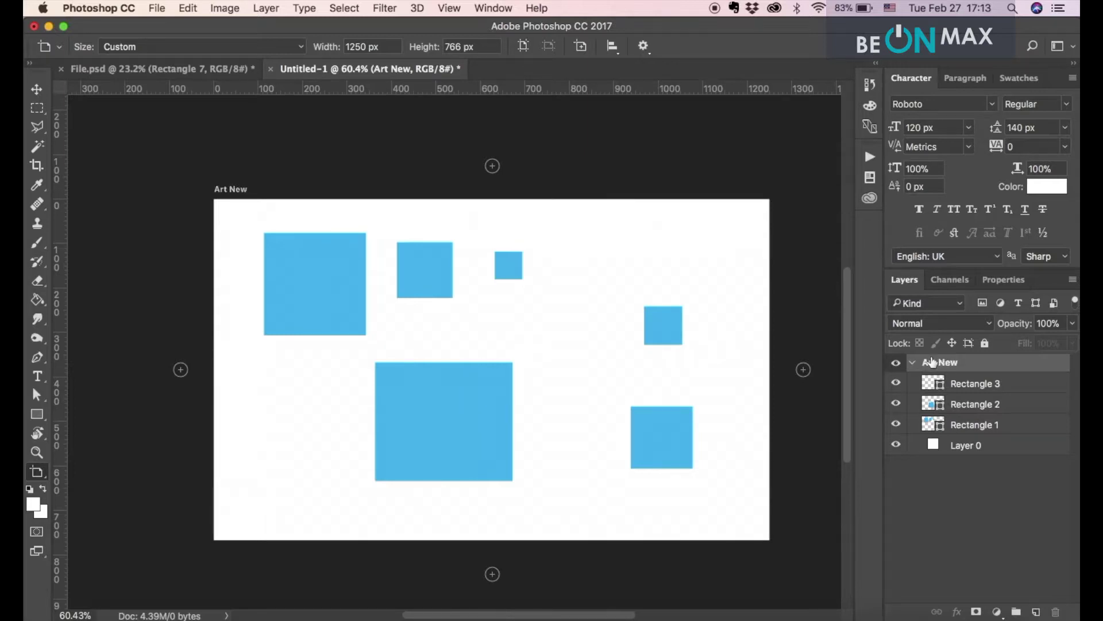